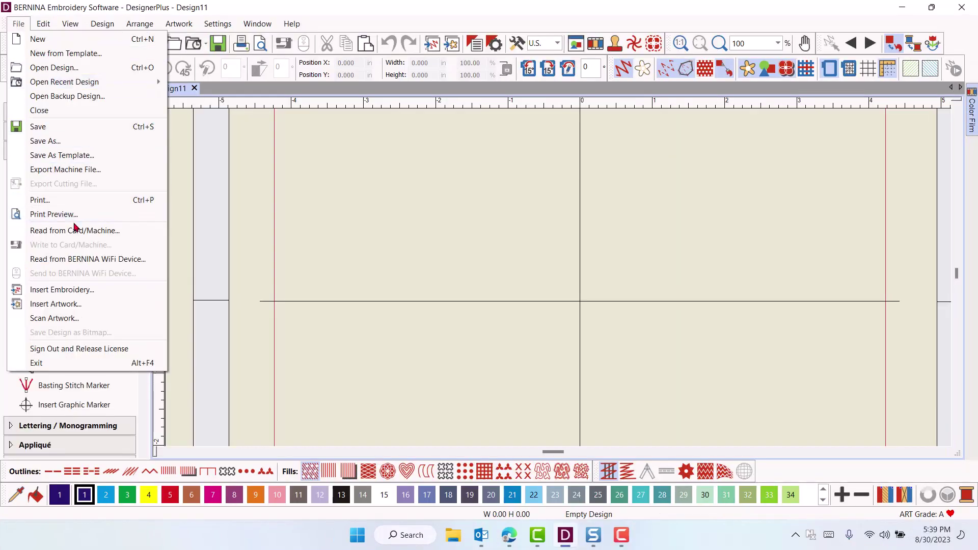
- Connect to the Wi-Fi B790 machine to read its stored designs
click(74, 232)
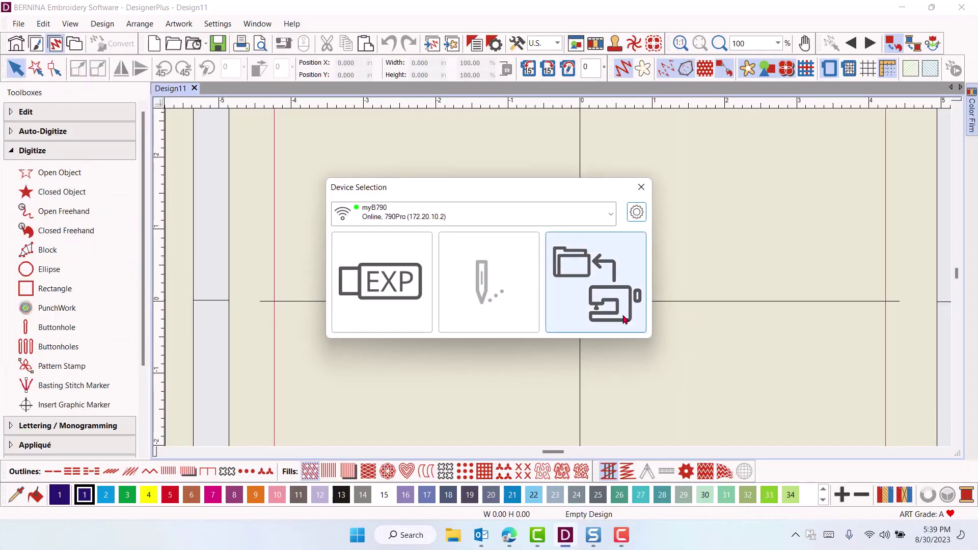
click(592, 290)
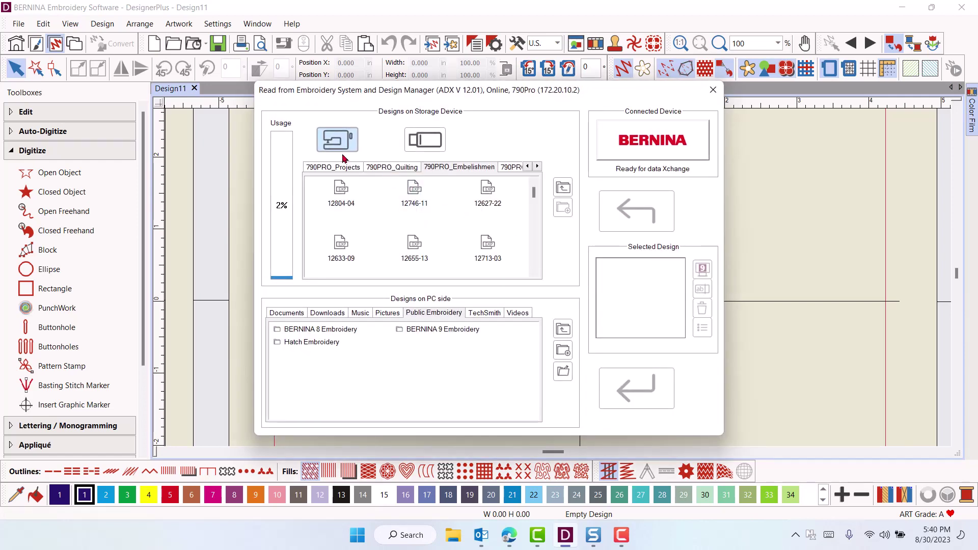
click(510, 168)
- Select design 51227-10 in the 790PRO_Flowers folder and review its size and stitch information
click(509, 168)
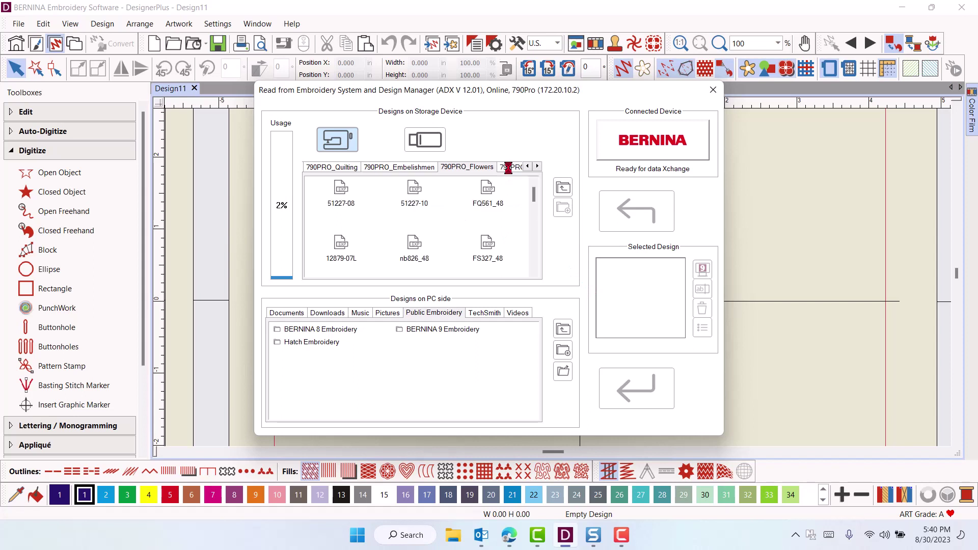
click(413, 199)
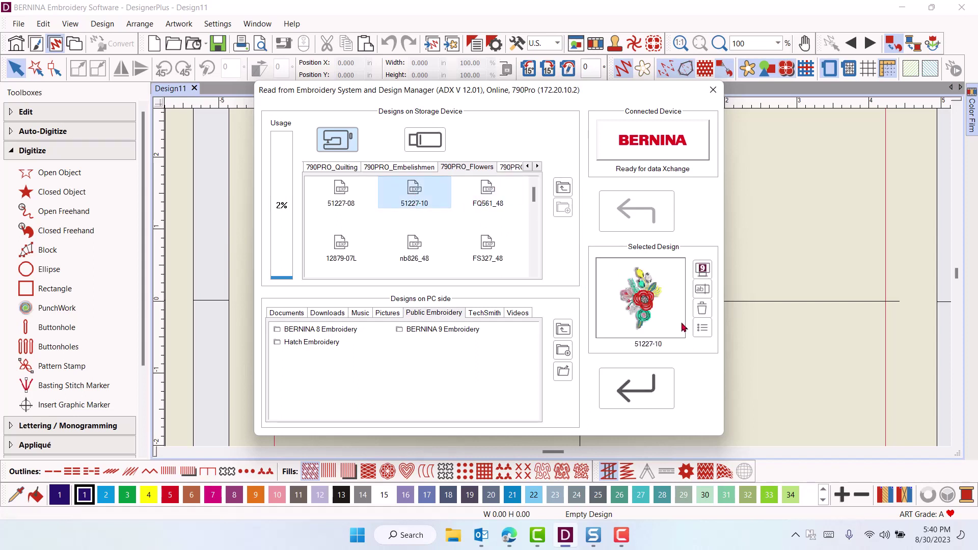
click(703, 328)
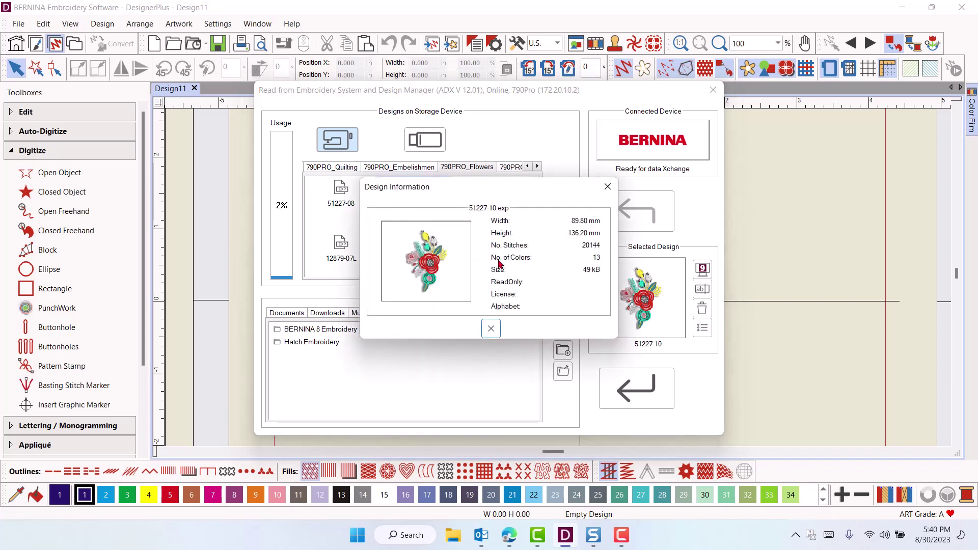
click(608, 187)
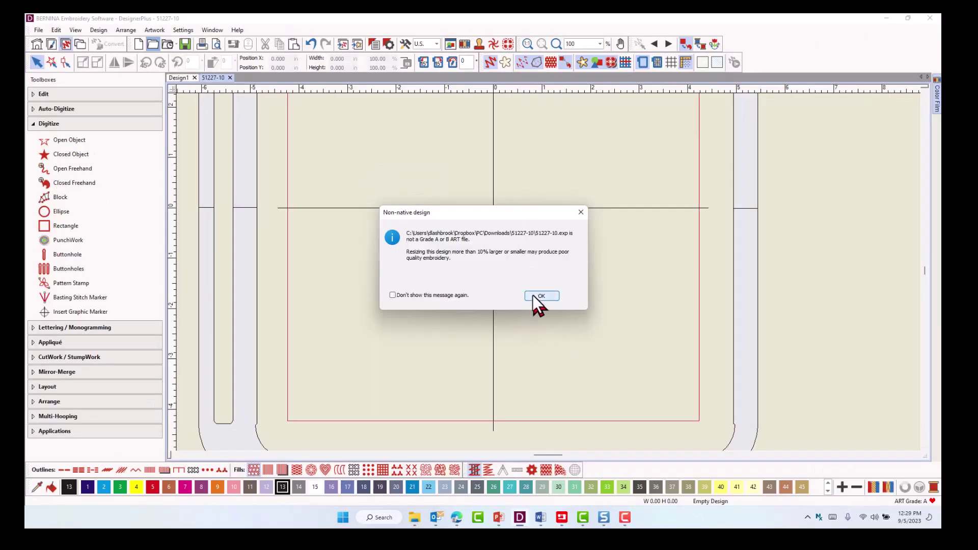
- Acknowledge the non-native design warning so 51227-10 opens
click(533, 296)
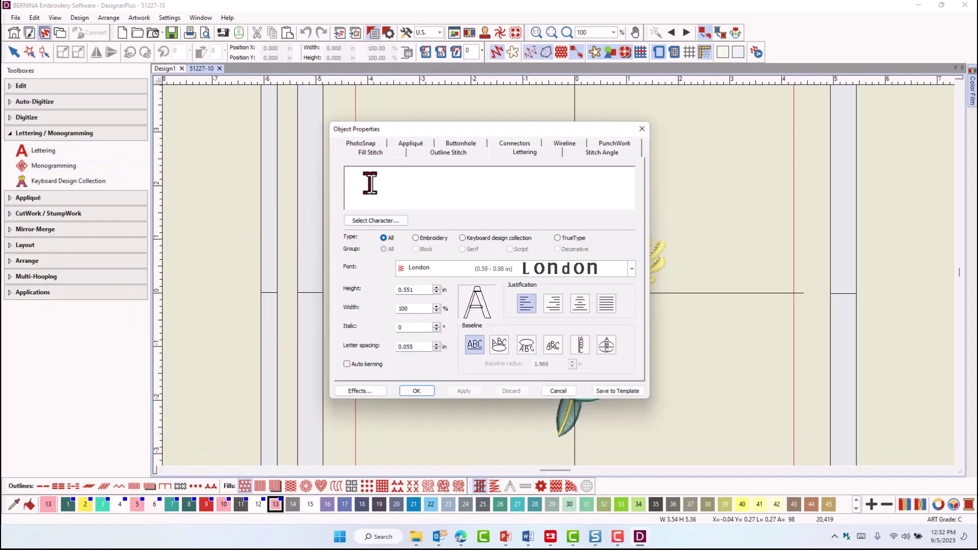
- Add 'Happy Spring!' lettering on a Circle CW arc below the bouquet, then preview the printout
click(377, 186)
text(Happ)
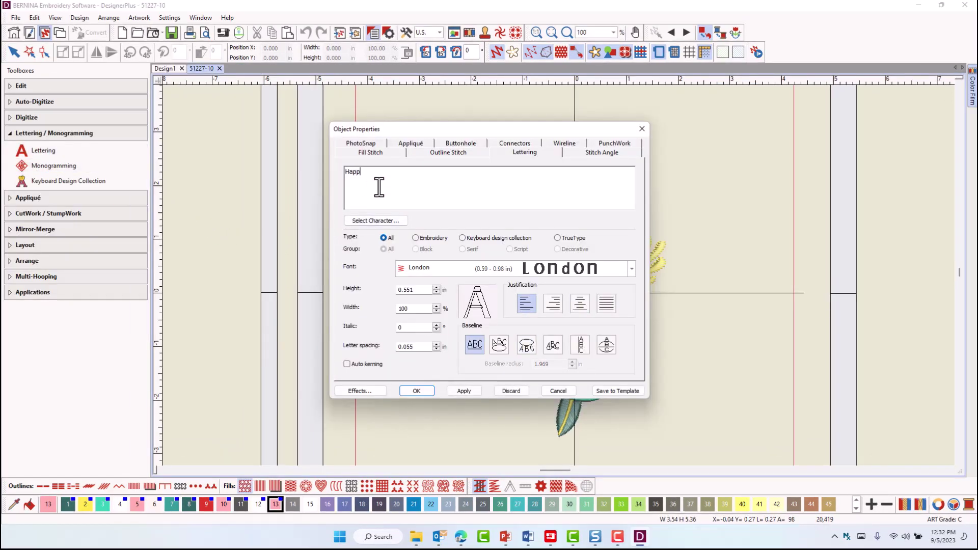
text(y Spring!)
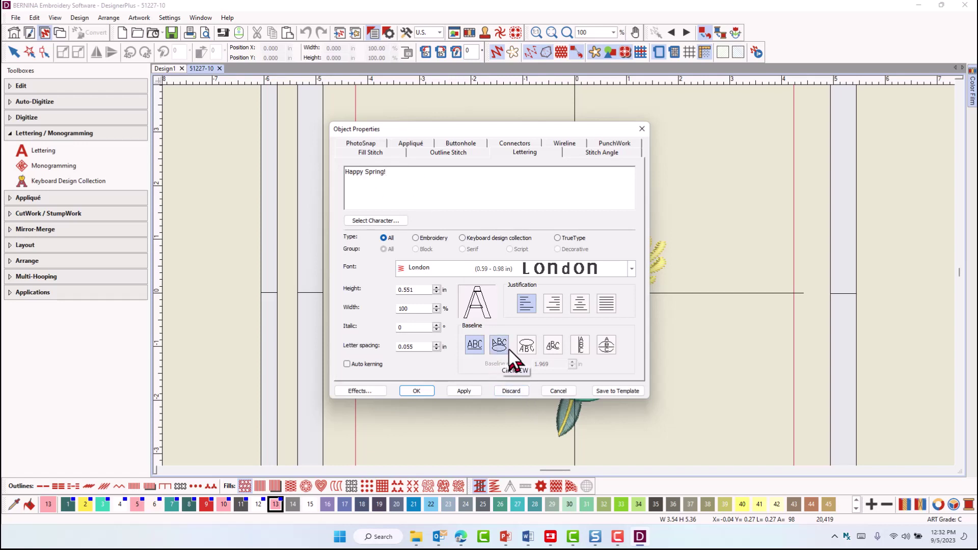
click(527, 347)
click(417, 391)
click(574, 294)
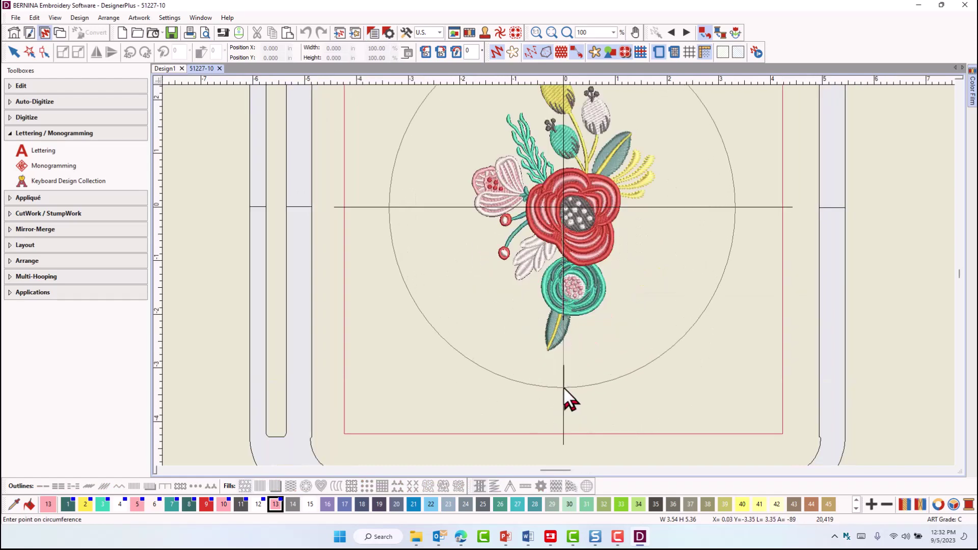
click(564, 387)
key(Return)
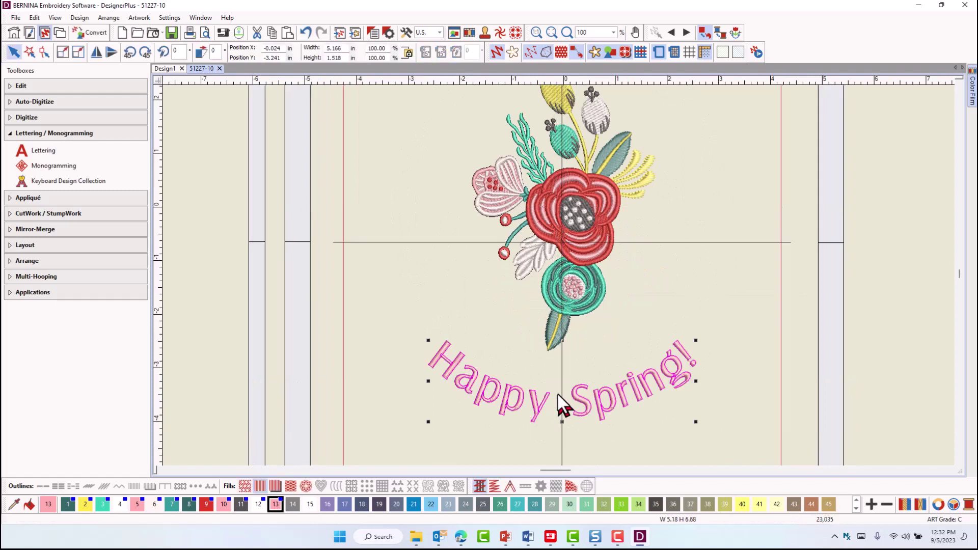
click(206, 33)
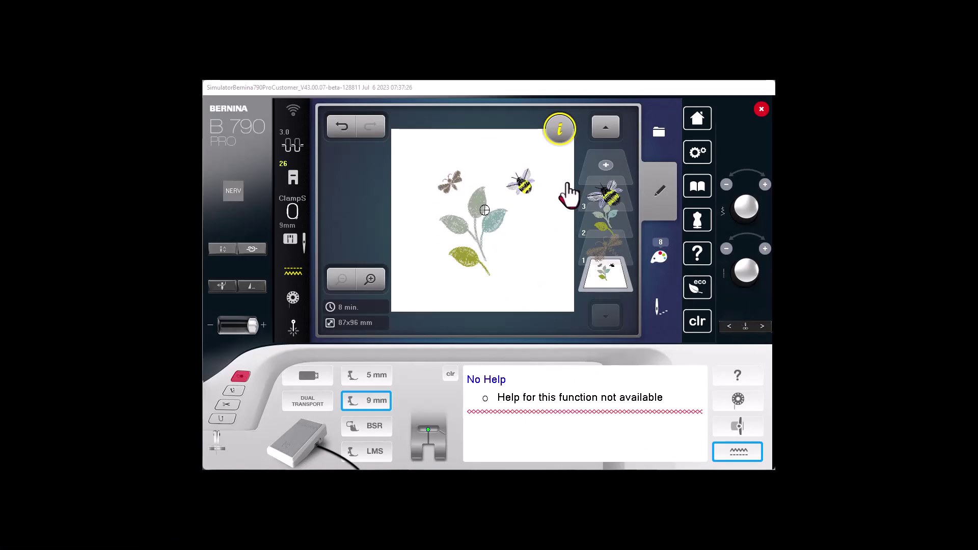
click(658, 137)
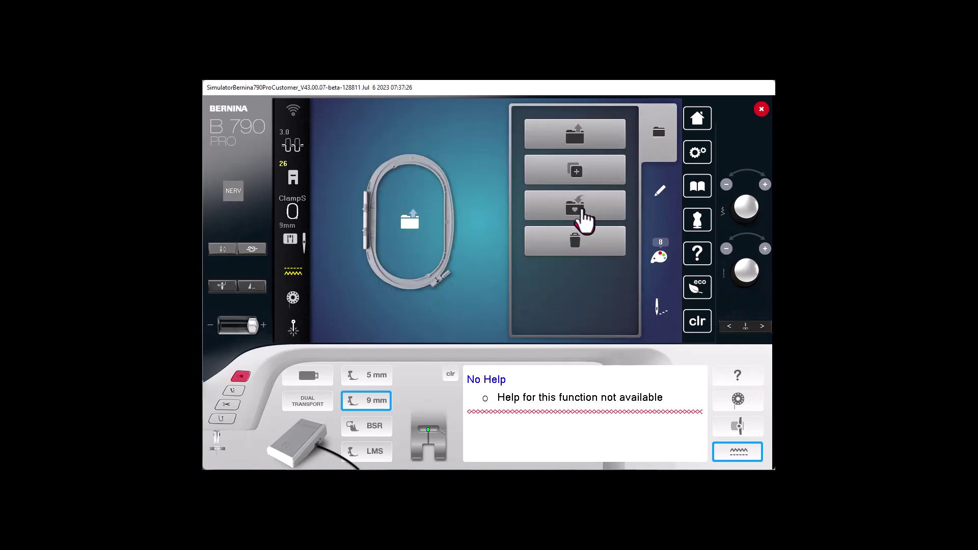
click(576, 208)
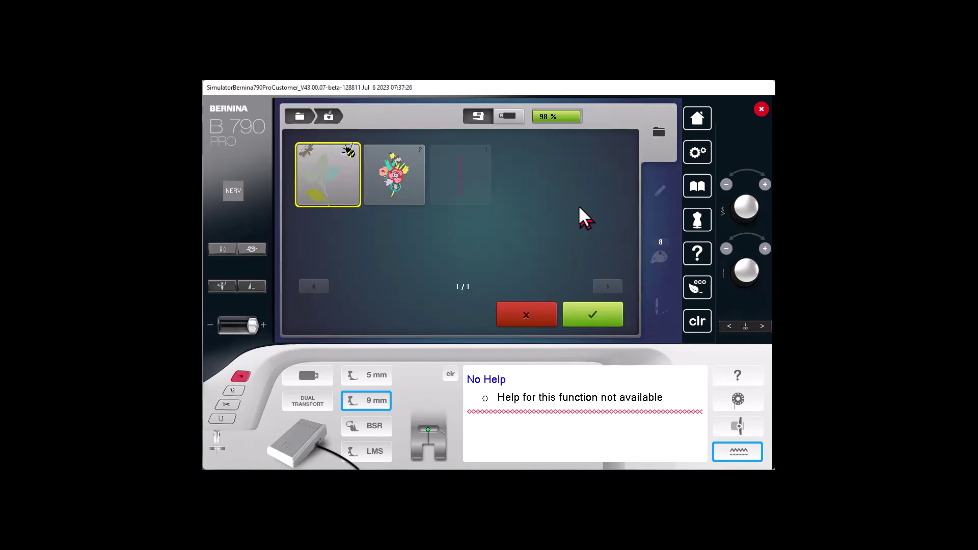
click(601, 322)
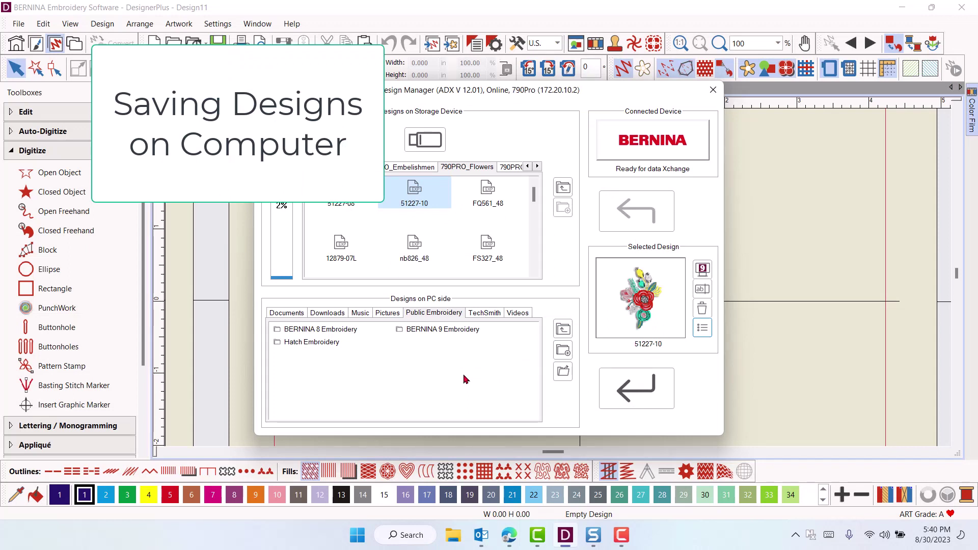
- Create a new PC folder under Public Embroidery and rename FOLDER 1 to 'Design Transfer'
click(569, 355)
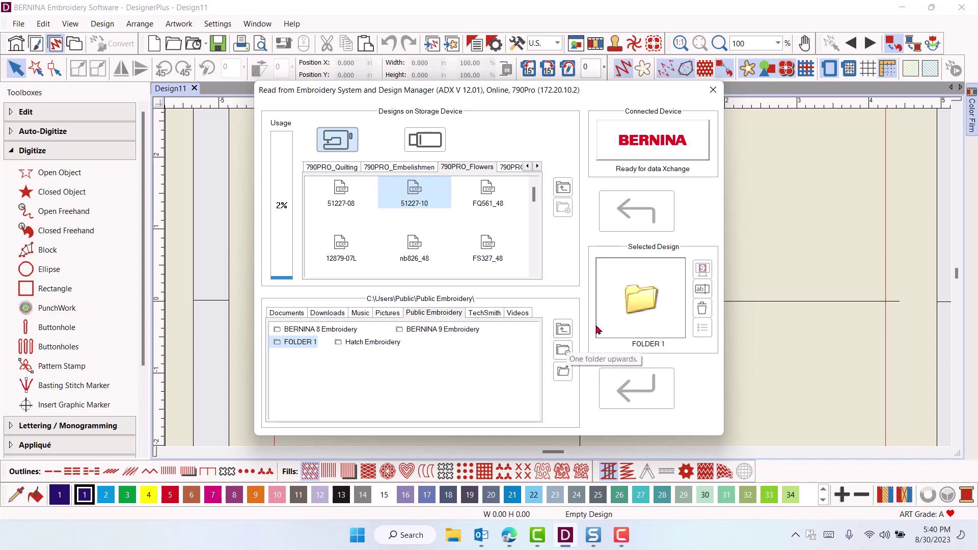
right_click(294, 342)
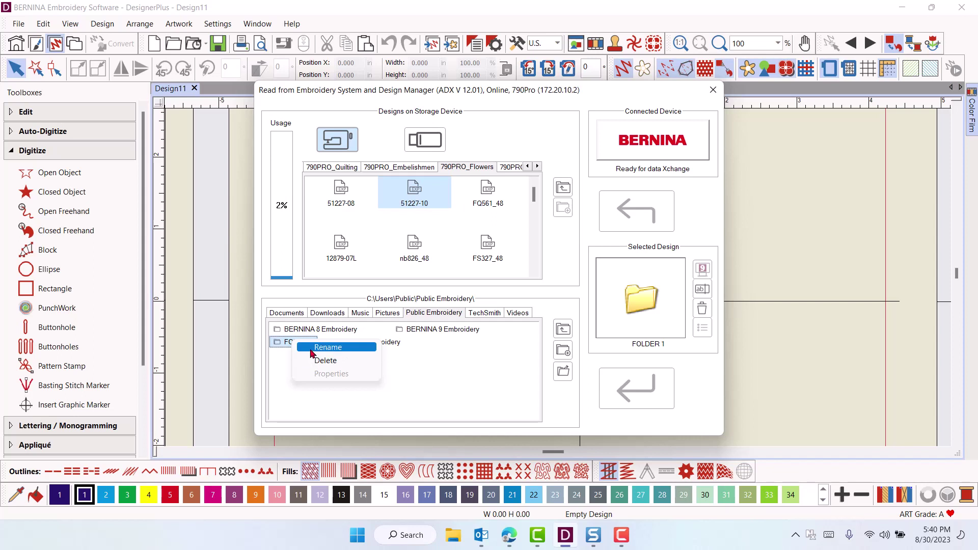
click(312, 350)
text(Design Transfer)
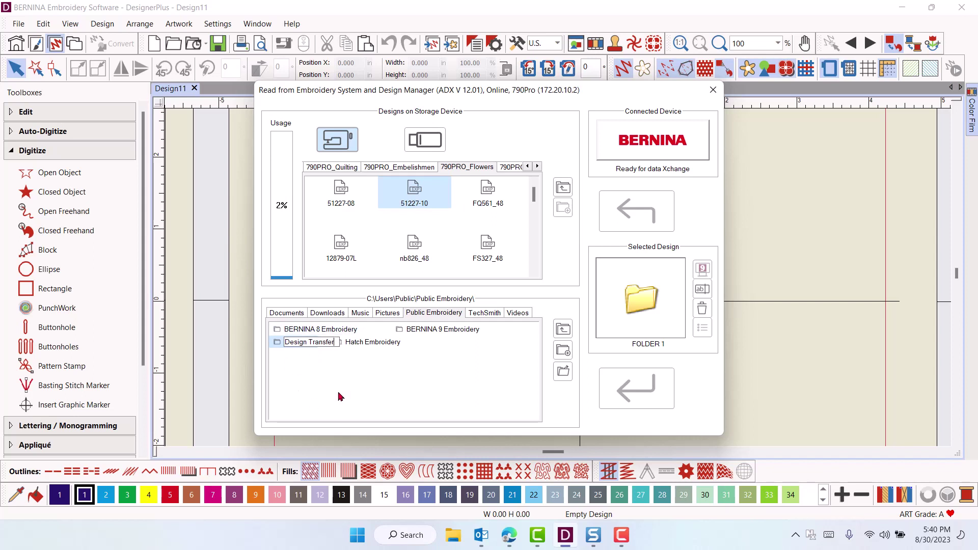
click(372, 403)
- Copy machine design 51227-10 into the Design Transfer folder on the PC
double_click(306, 345)
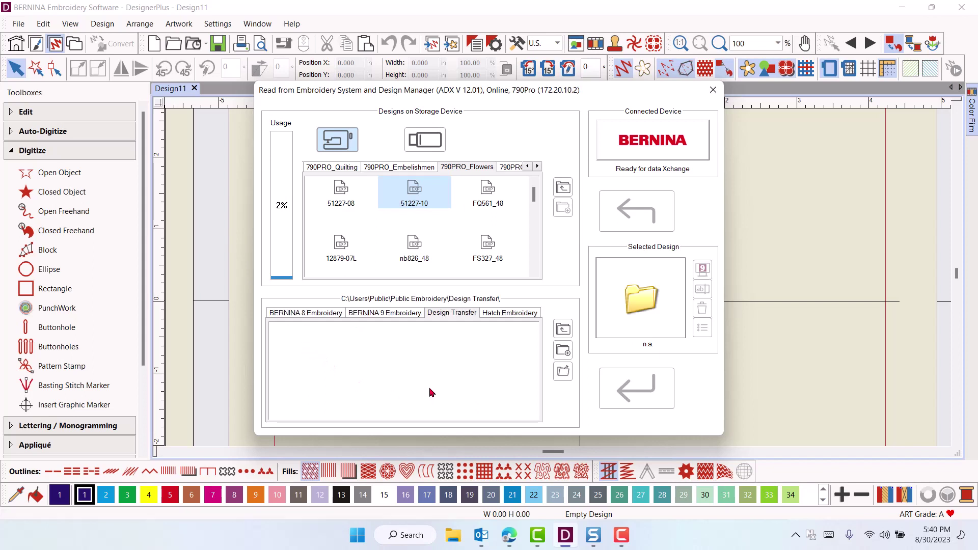
click(416, 202)
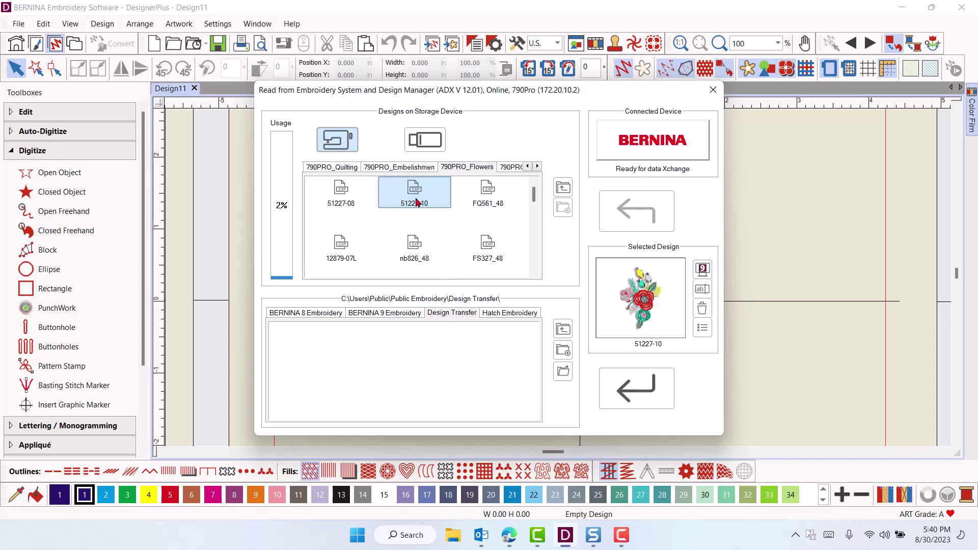
click(647, 399)
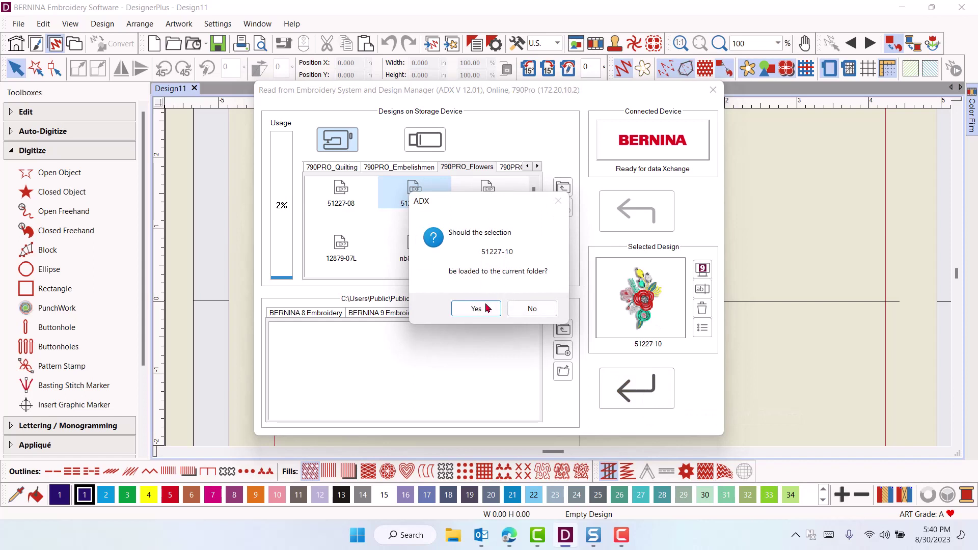
click(477, 308)
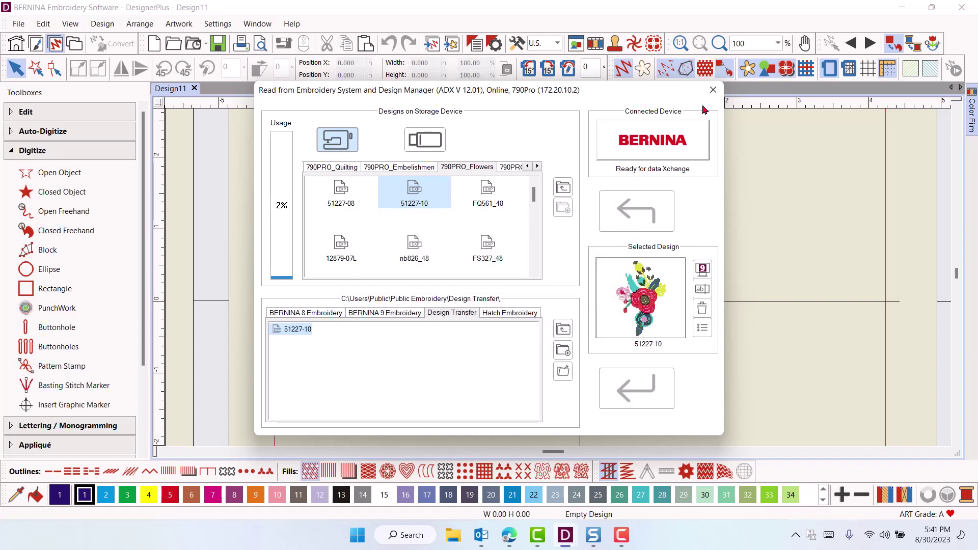
- Close the transfer window and insert 51227-10.exp from Design Transfer into Design11
click(713, 90)
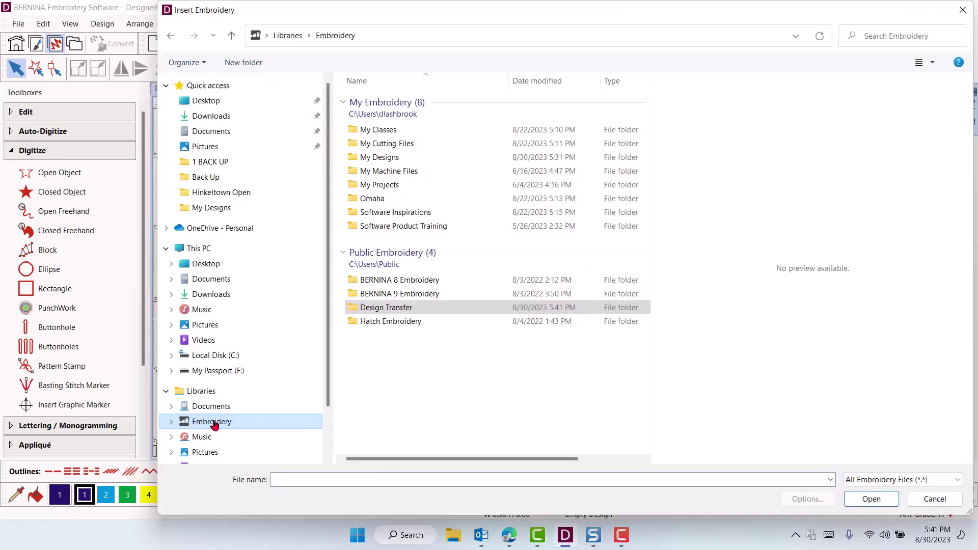
double_click(389, 308)
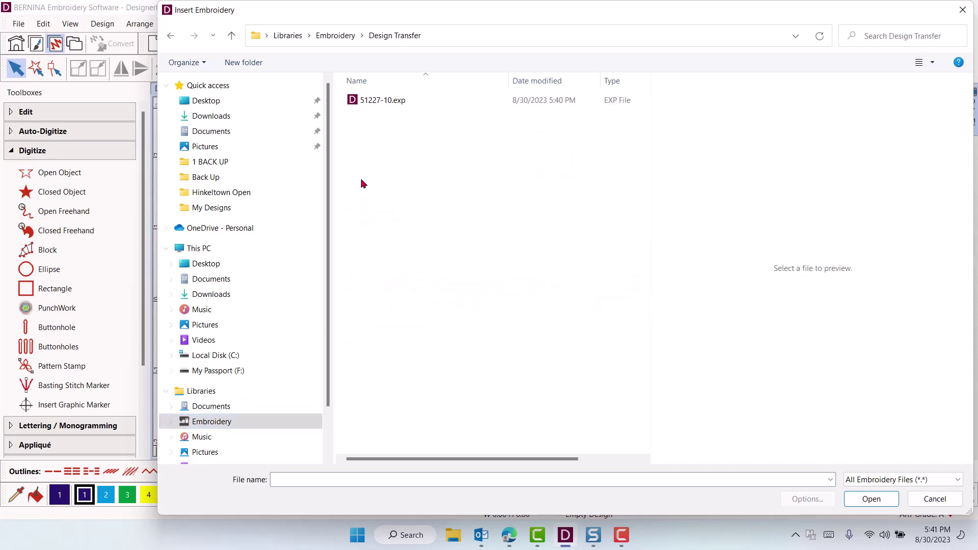
click(367, 101)
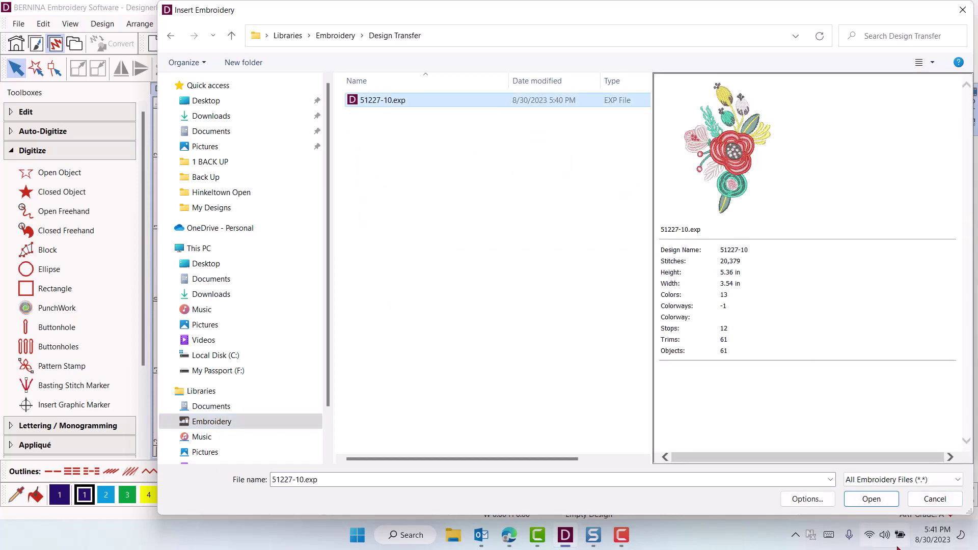
click(871, 499)
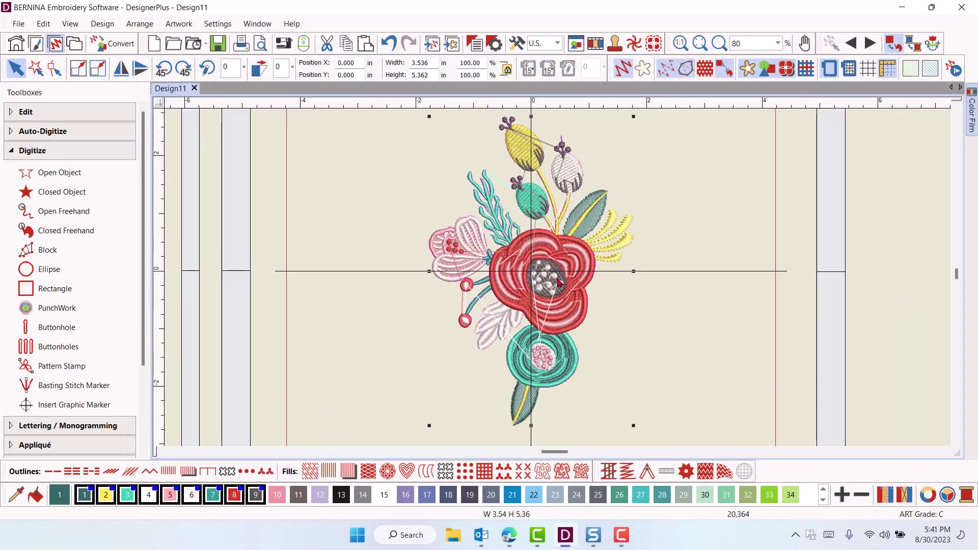
click(727, 73)
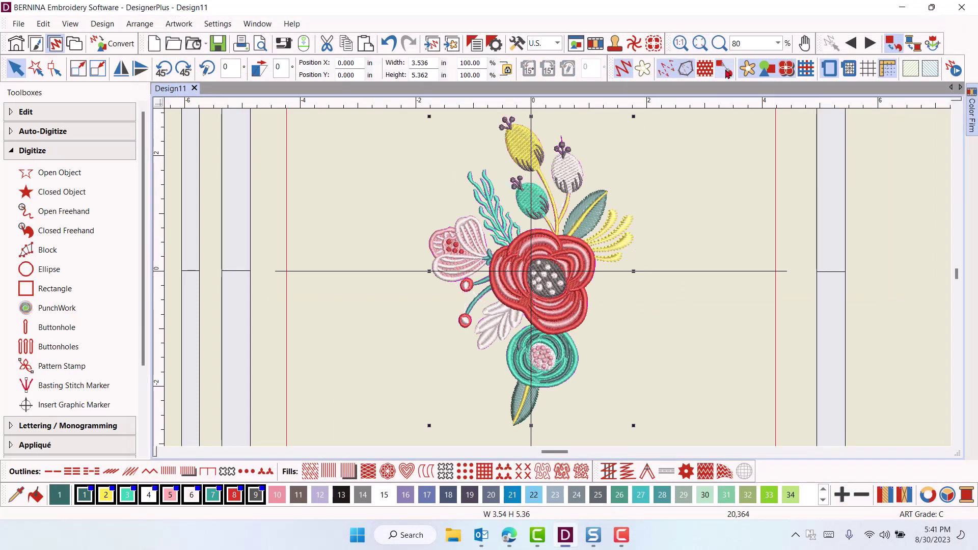
- Read design 12746-11 from the embroidery machine into the software
click(19, 24)
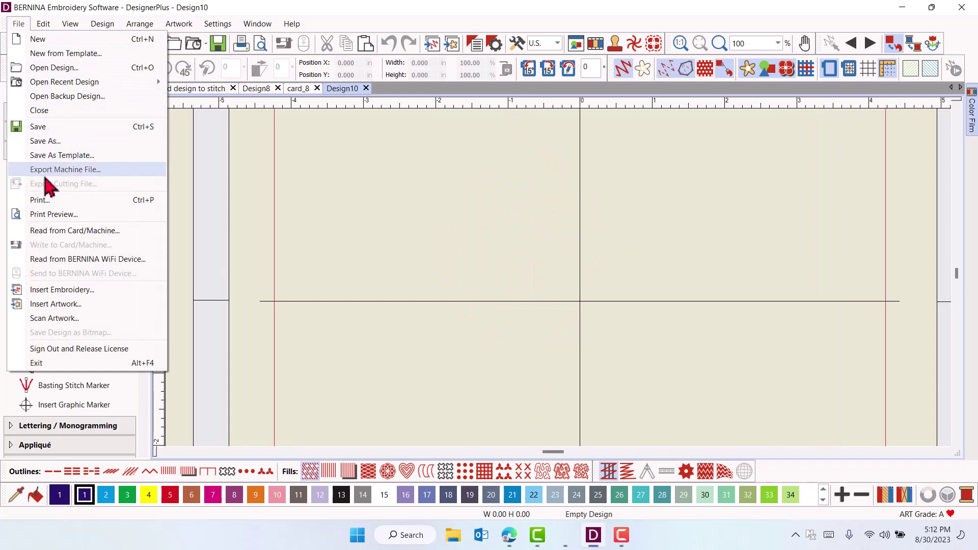
click(66, 231)
click(600, 326)
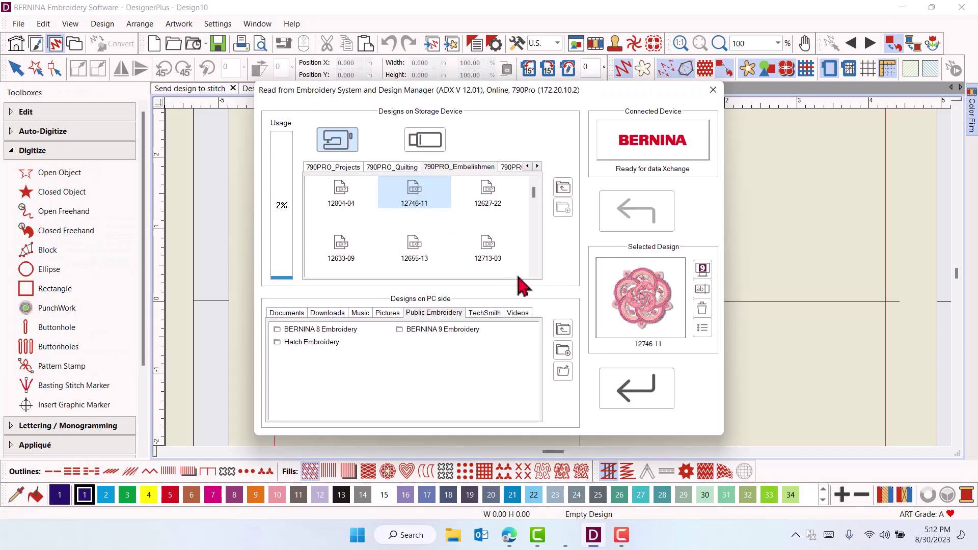
click(702, 269)
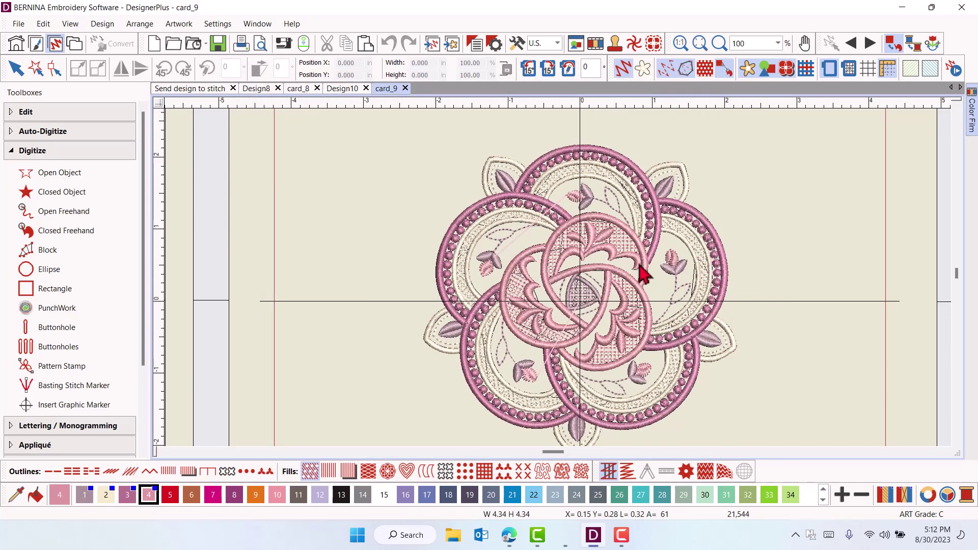
- Set Auto Start and End so the design starts and ends at its centre
scroll(559, 303, down, 3)
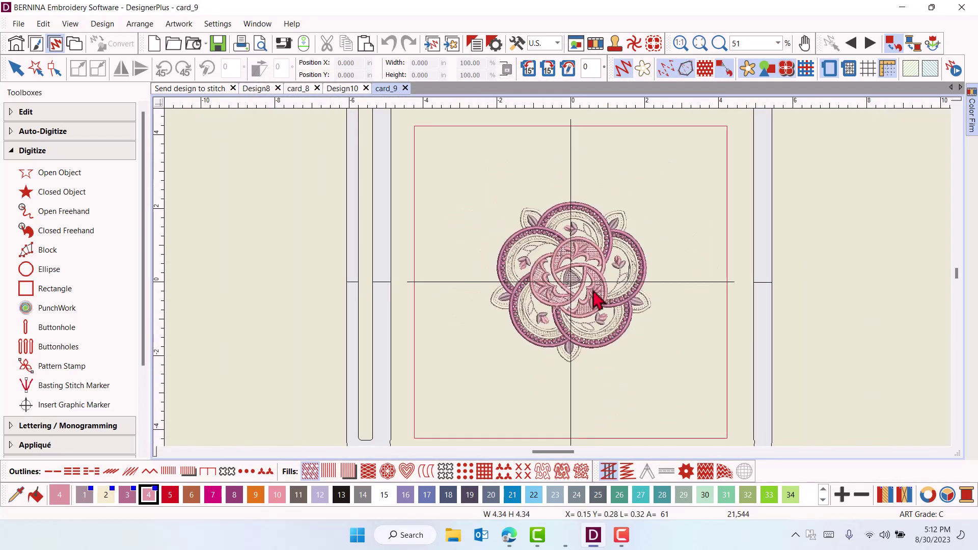
click(104, 24)
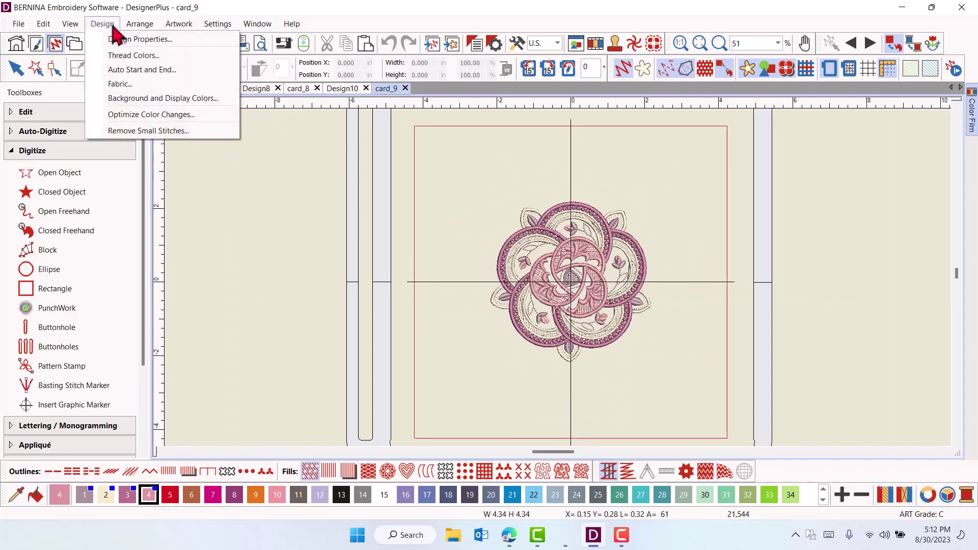
click(136, 68)
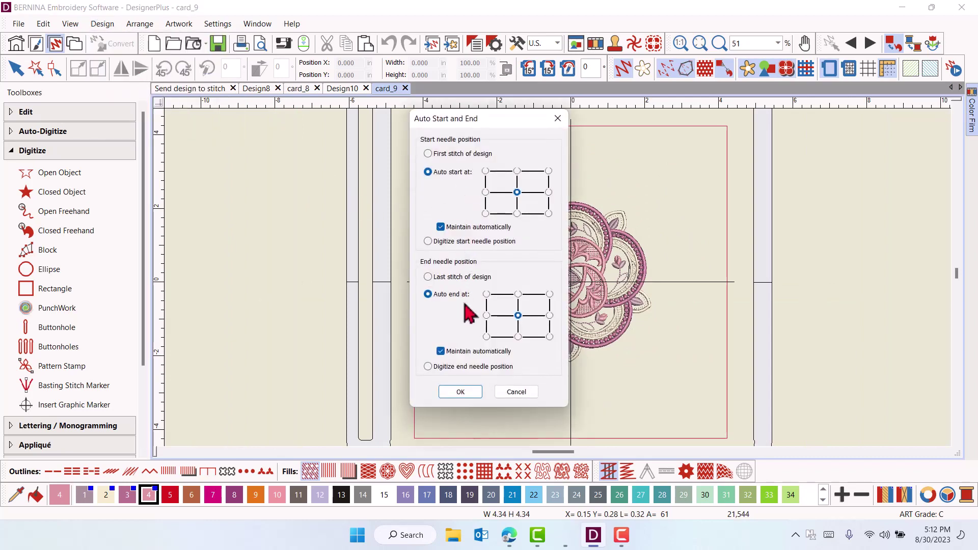
click(459, 395)
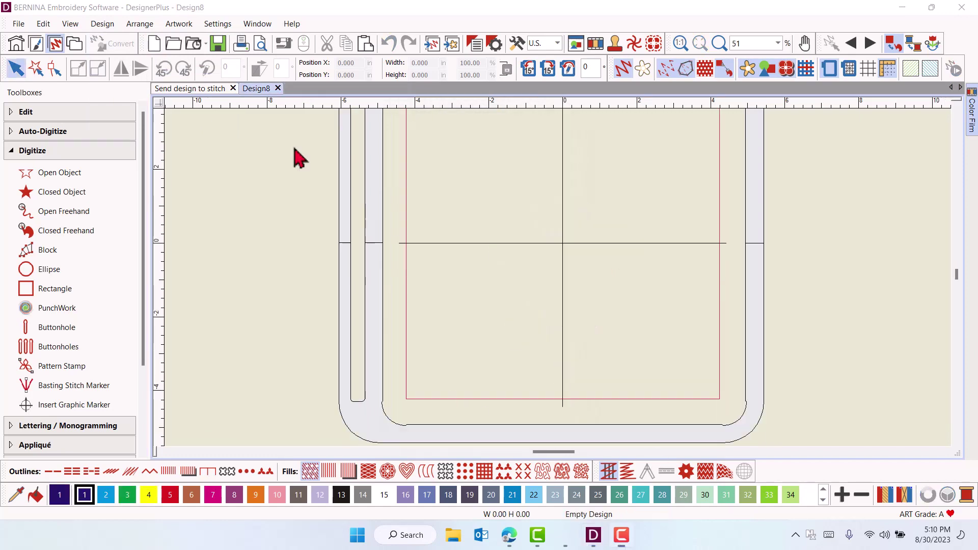
- Open design 12804-04 from the machine's BERNINA Motifs > 790PRO embellishment folder for editing
click(19, 25)
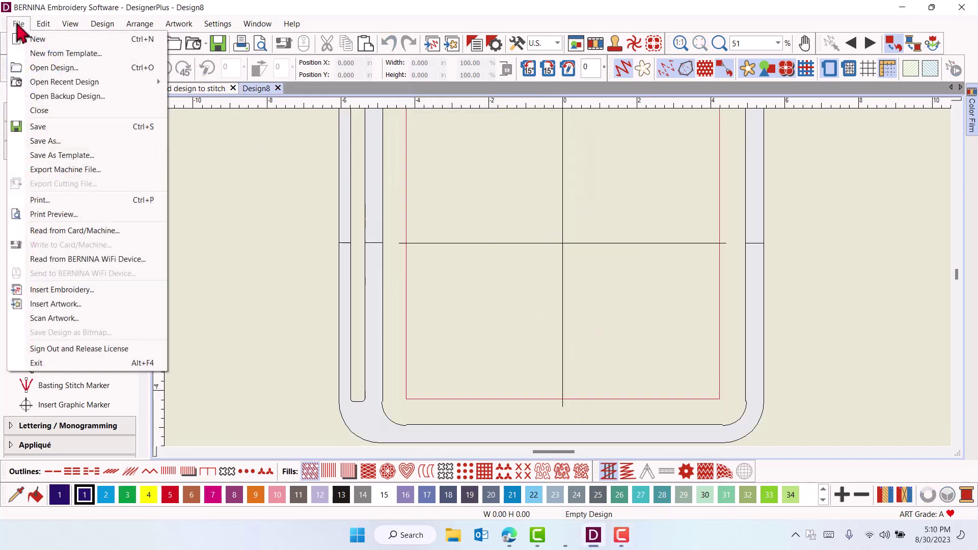
click(71, 232)
click(594, 275)
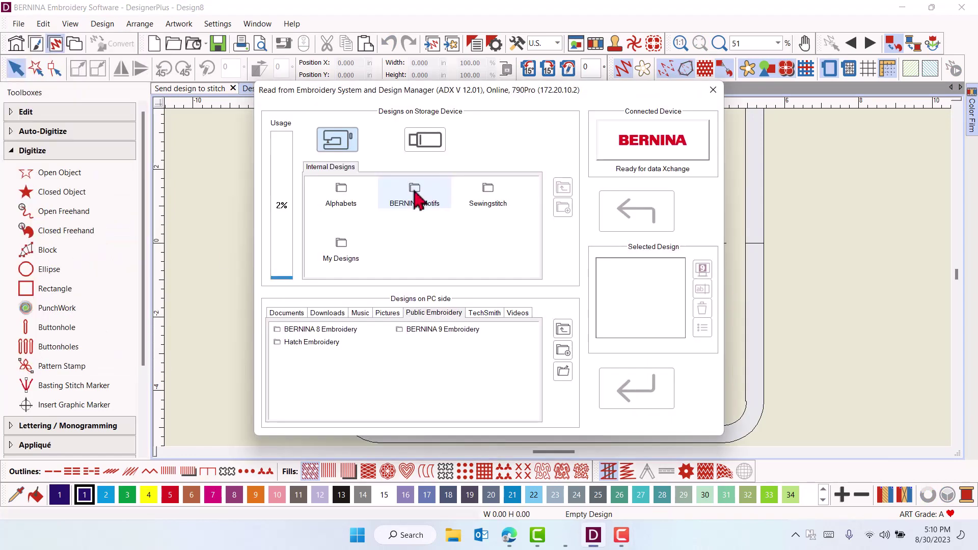
click(414, 194)
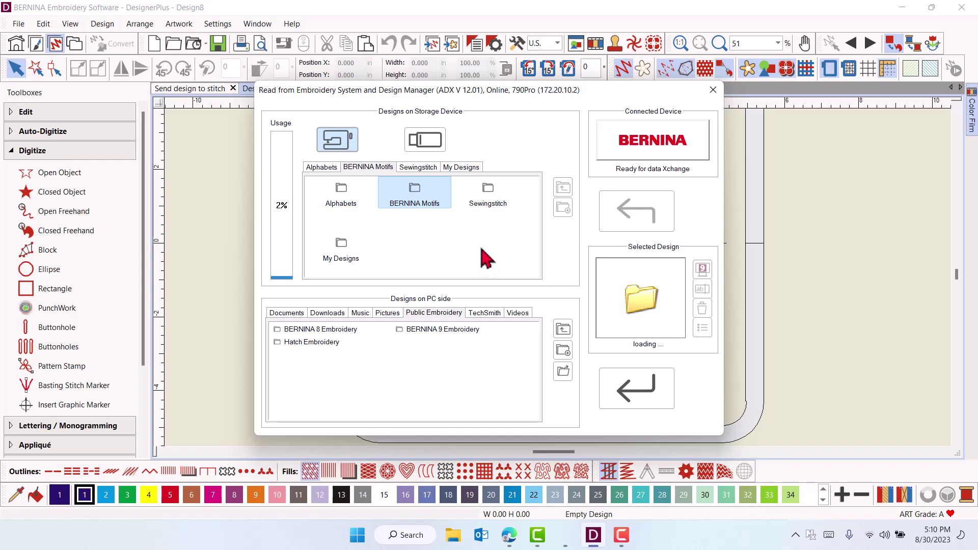
click(491, 200)
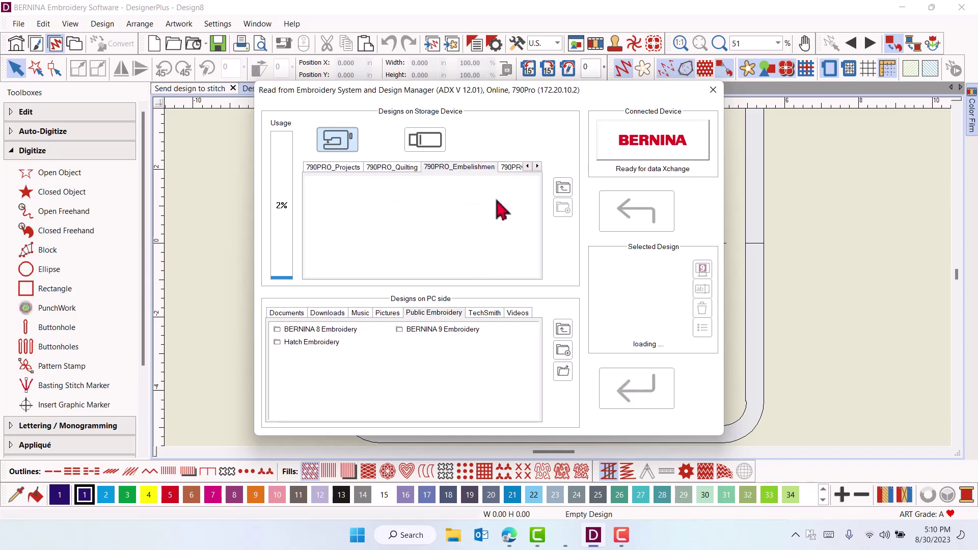
click(339, 201)
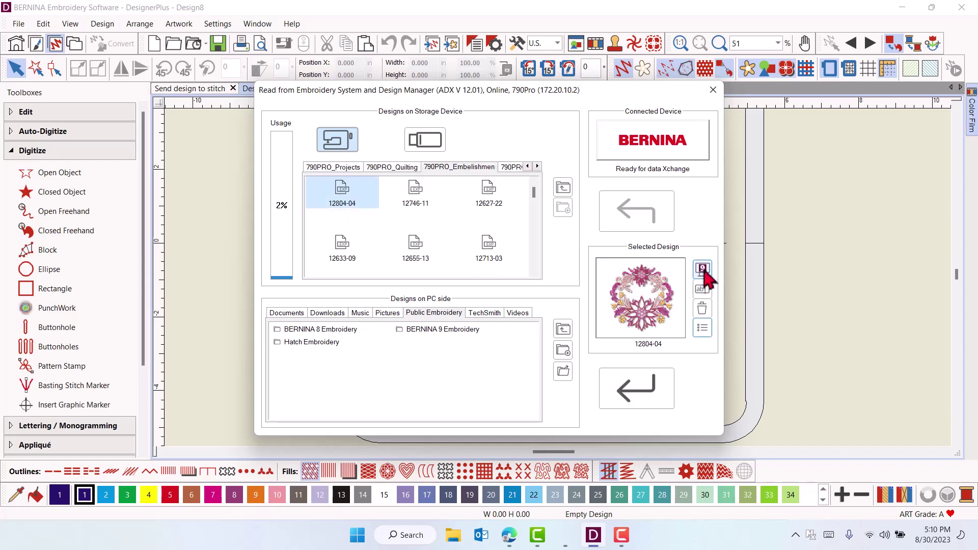
click(703, 270)
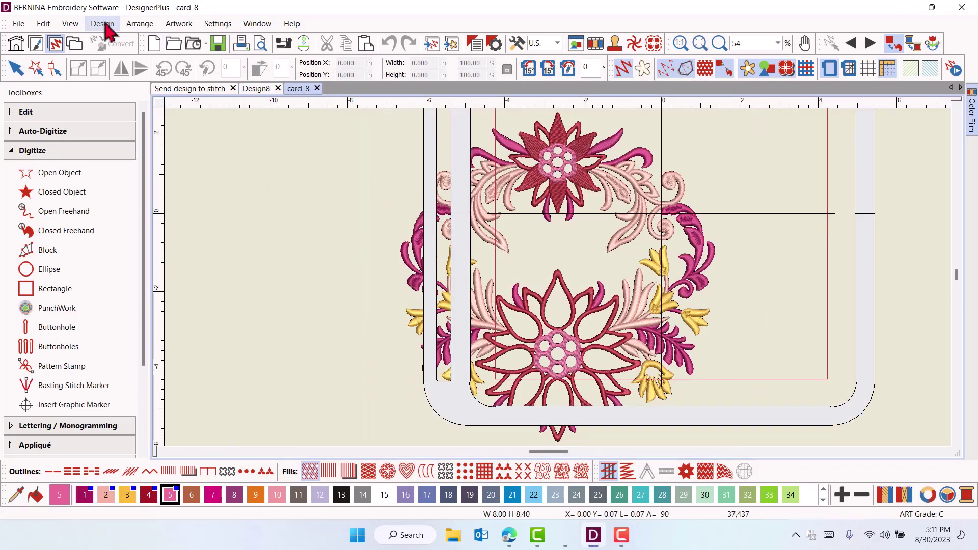
click(102, 24)
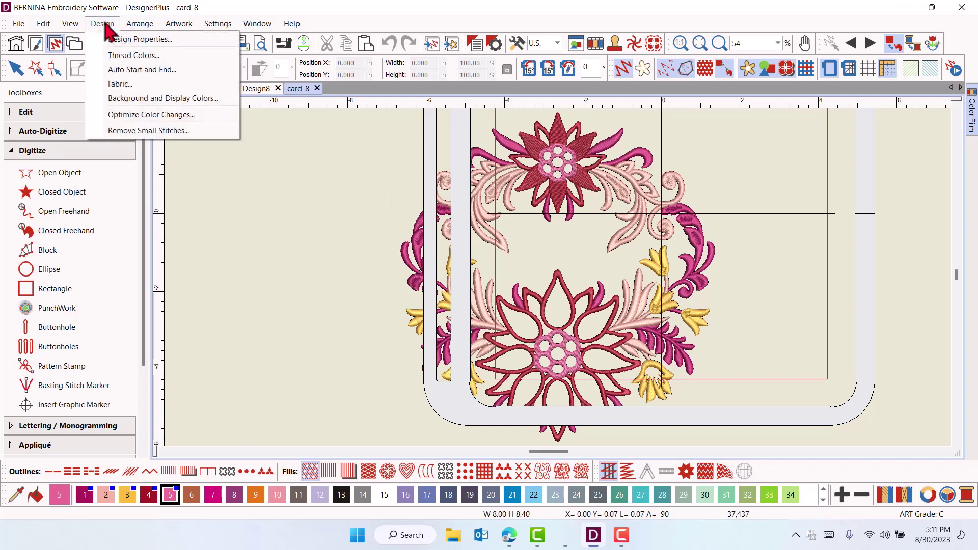
click(130, 71)
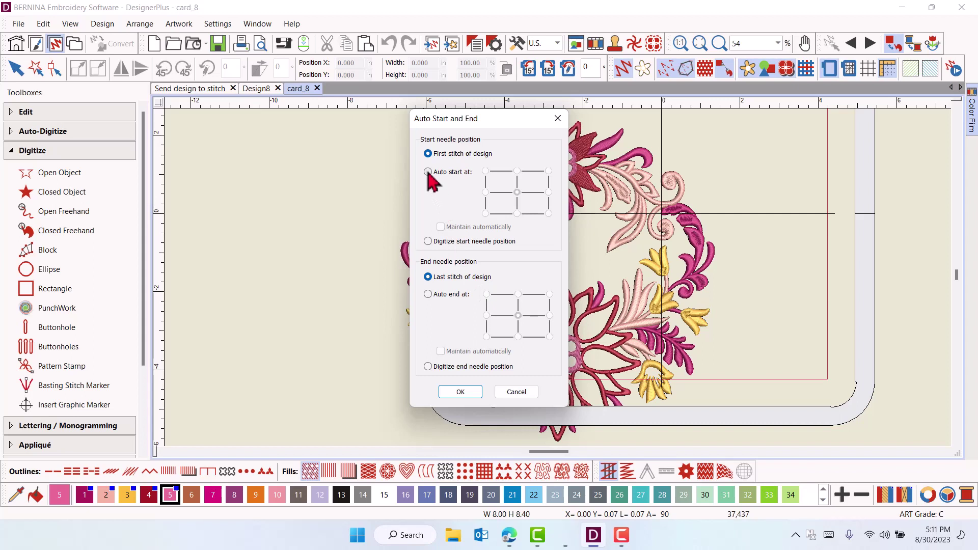
click(428, 173)
click(428, 294)
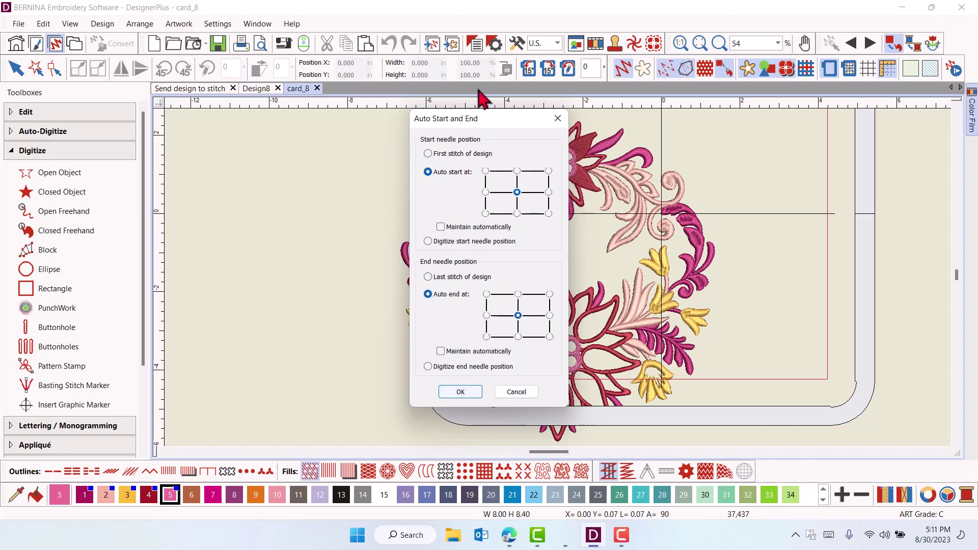
click(558, 118)
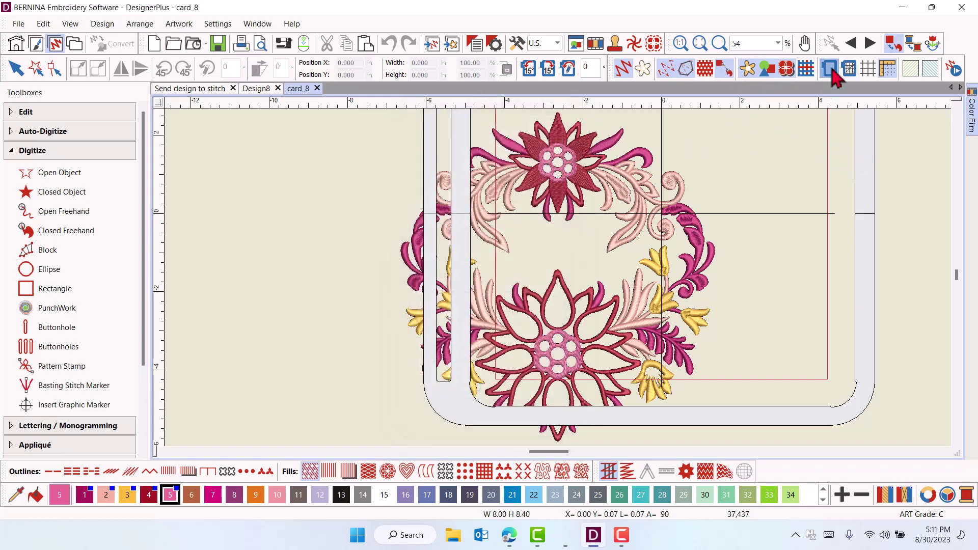
- Uncheck 'At start needle position' in Machine & Hoop options so card_8 centres in the hoop
right_click(831, 70)
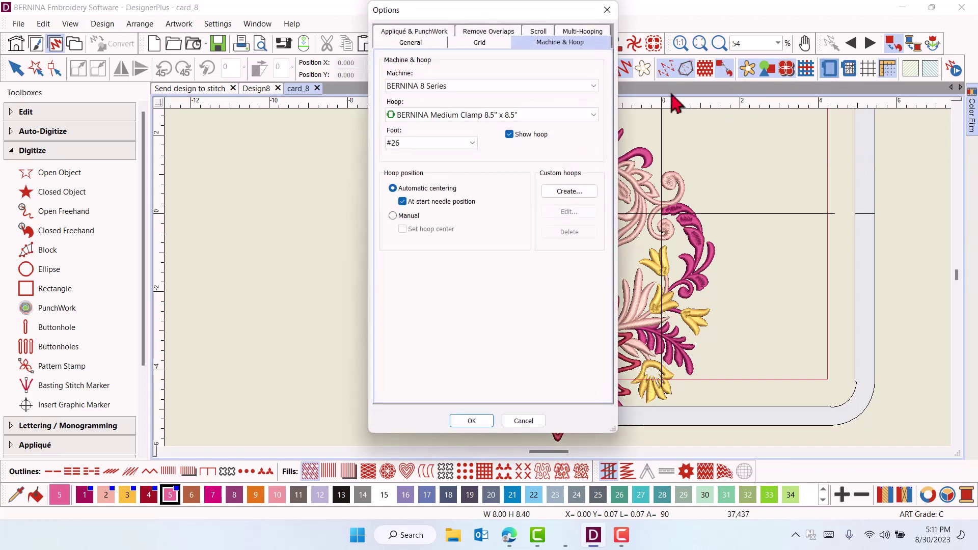
click(403, 202)
click(471, 421)
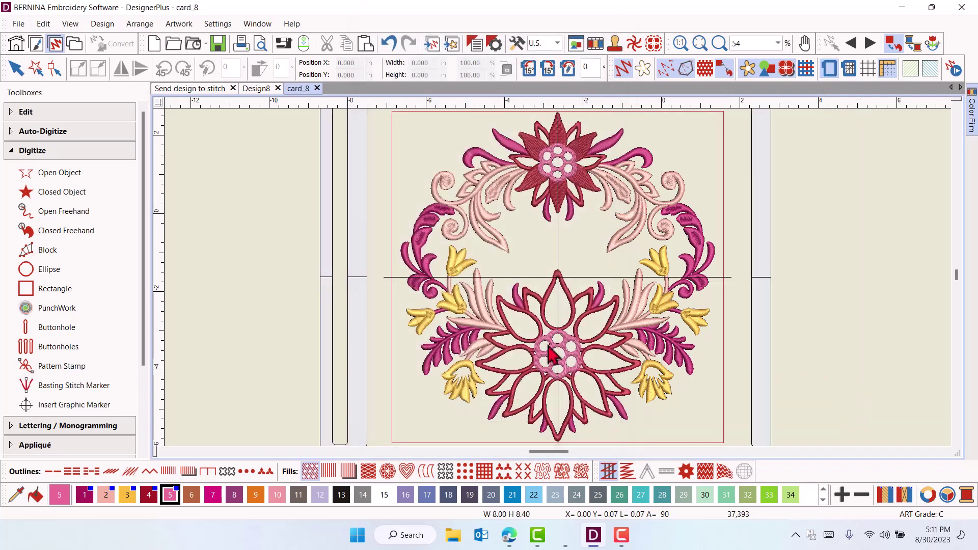